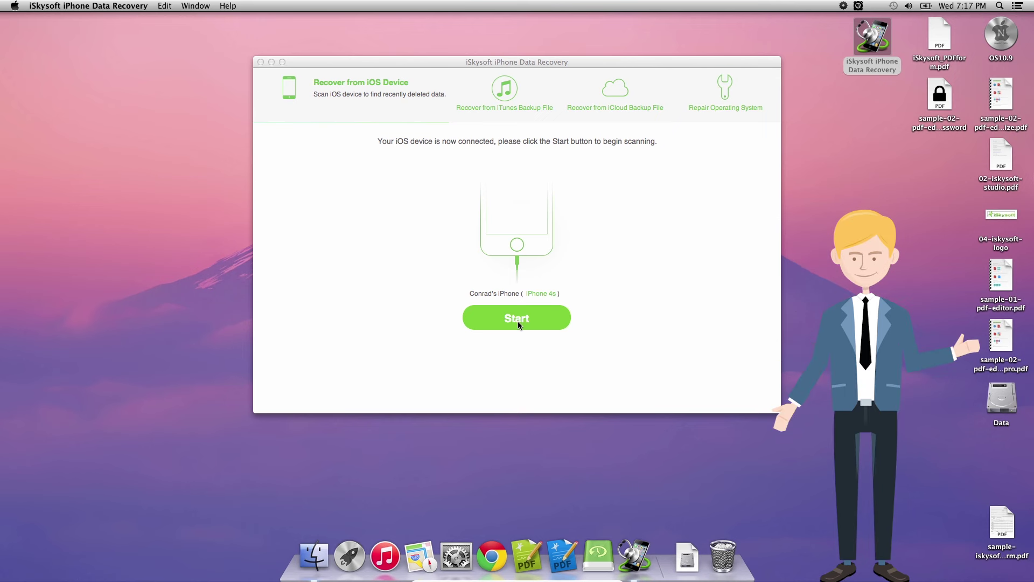
Start scanning the iPhone and let it finish finding 1406 recoverable items
click(518, 321)
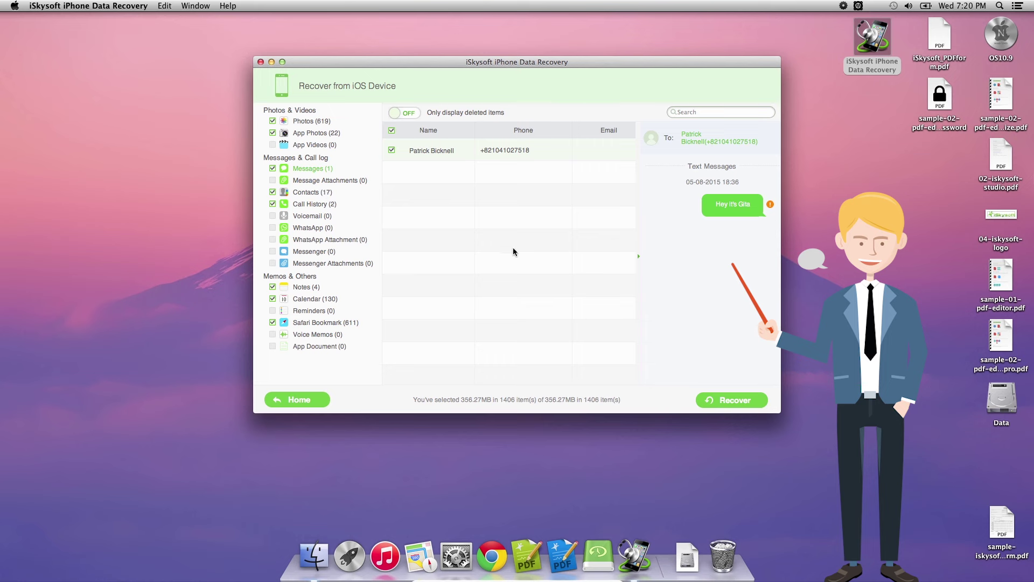
Uncheck Photos, App Photos, Contacts, Call History, Safari Bookmarks, Calendar and Notes, leaving only Messages
click(711, 407)
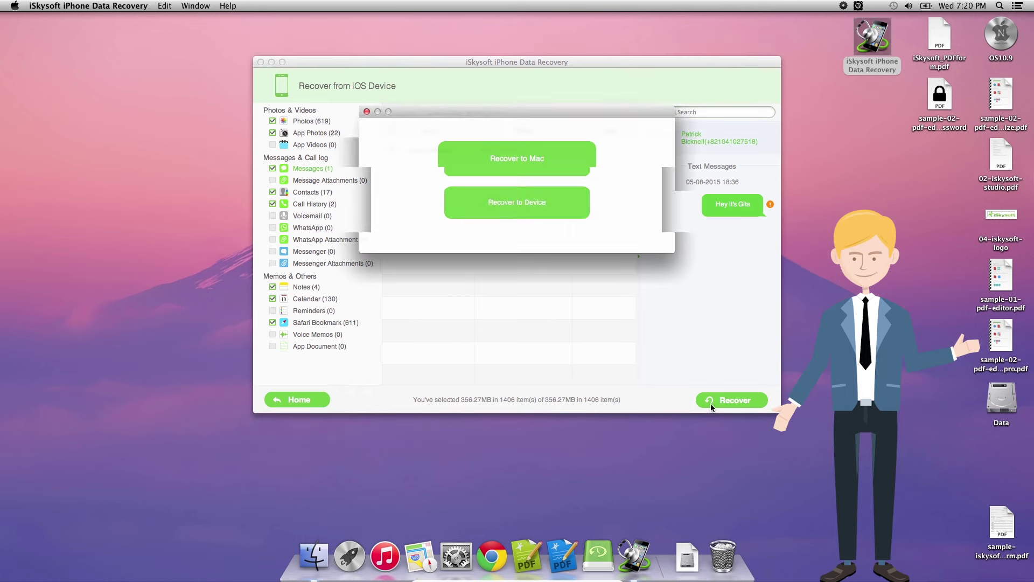
click(367, 111)
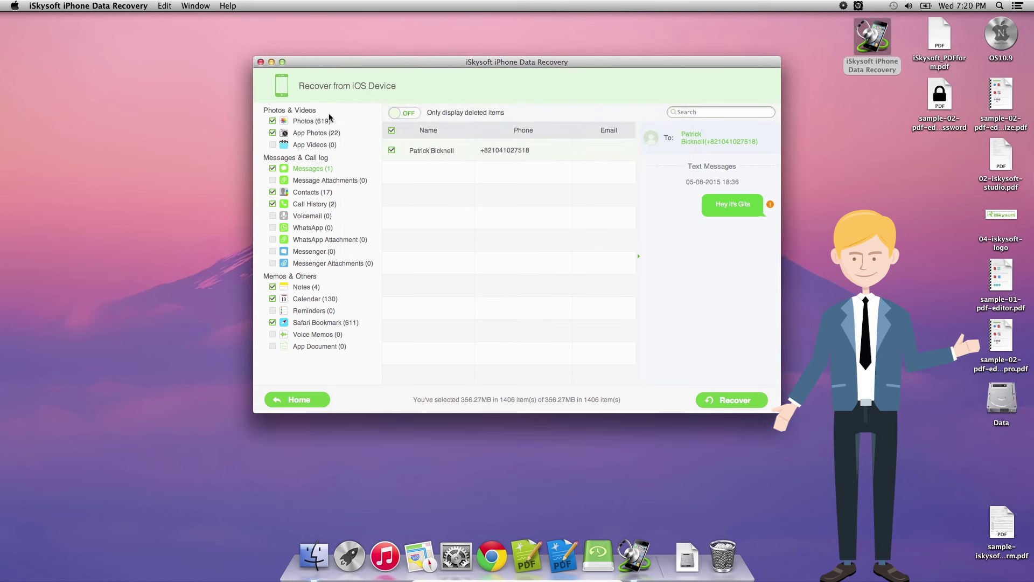
click(272, 122)
click(273, 132)
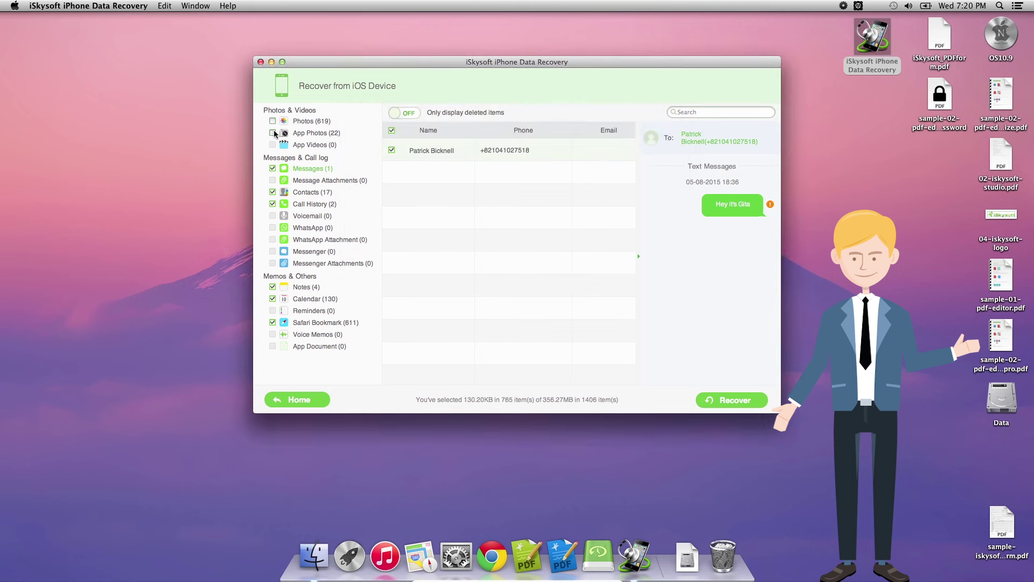
click(272, 191)
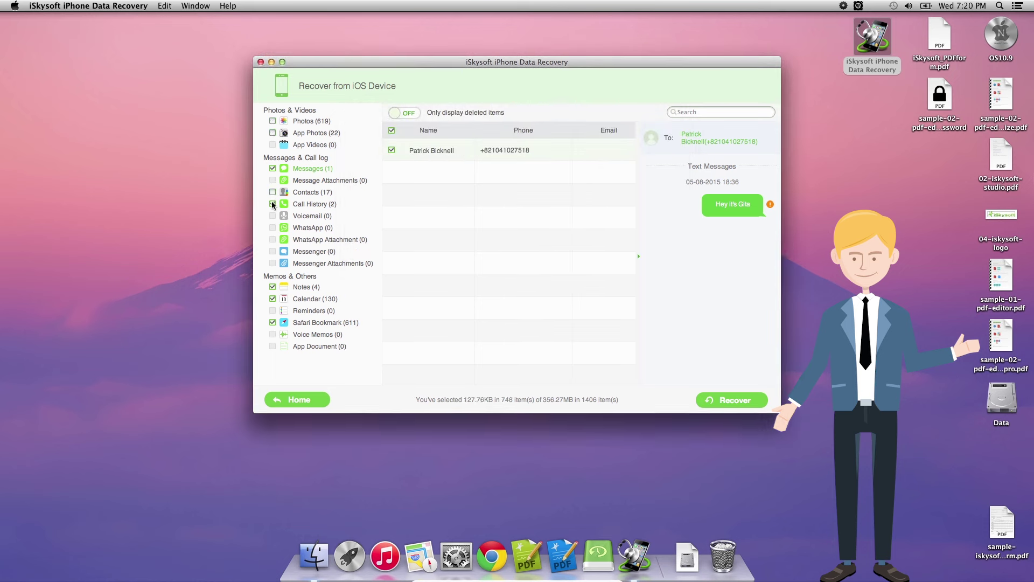
click(272, 299)
click(272, 323)
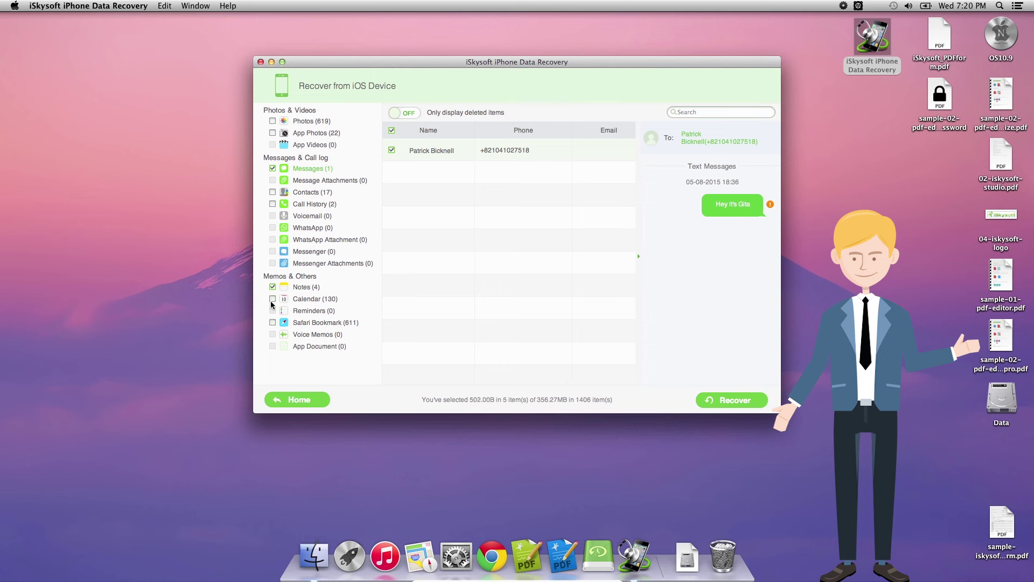
click(273, 287)
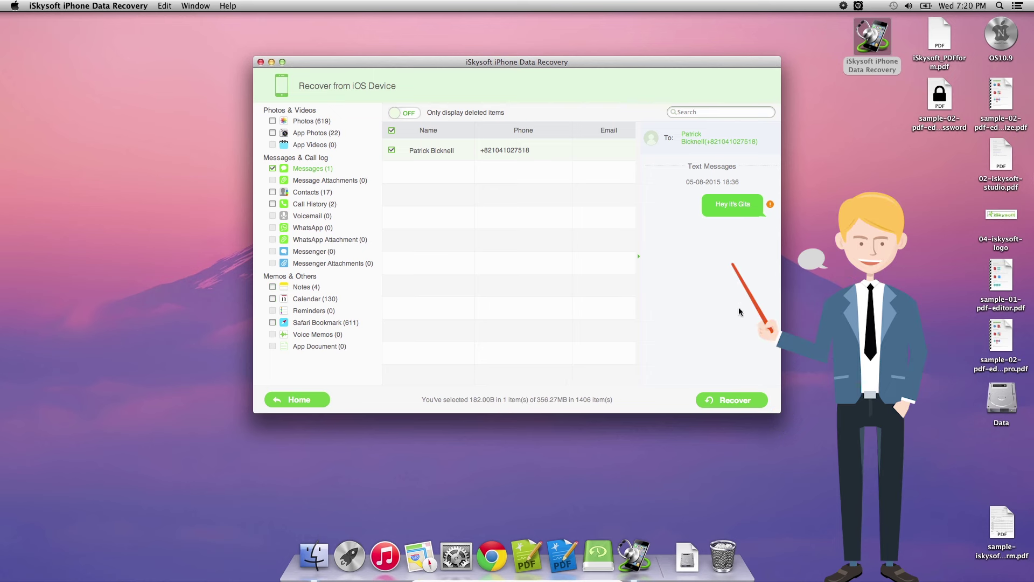
Recover the selected messages to the Mac, with the home folder as the initial location
click(722, 400)
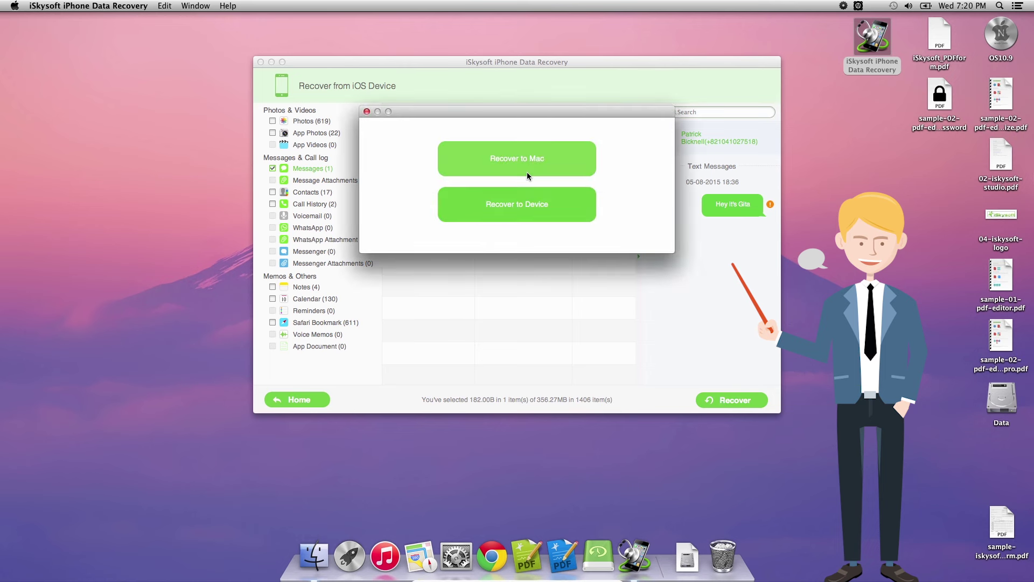
click(524, 157)
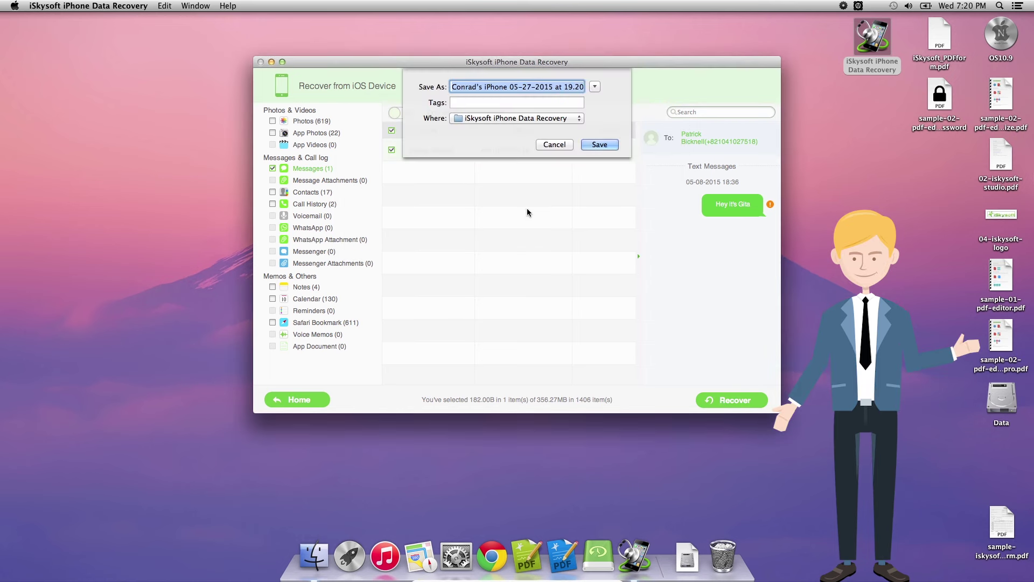
click(534, 118)
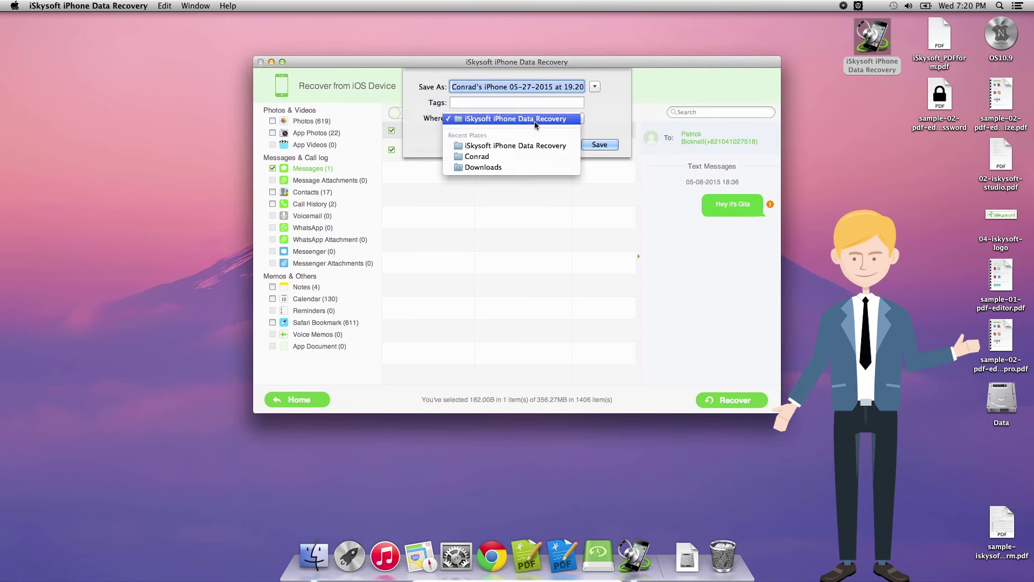
click(505, 157)
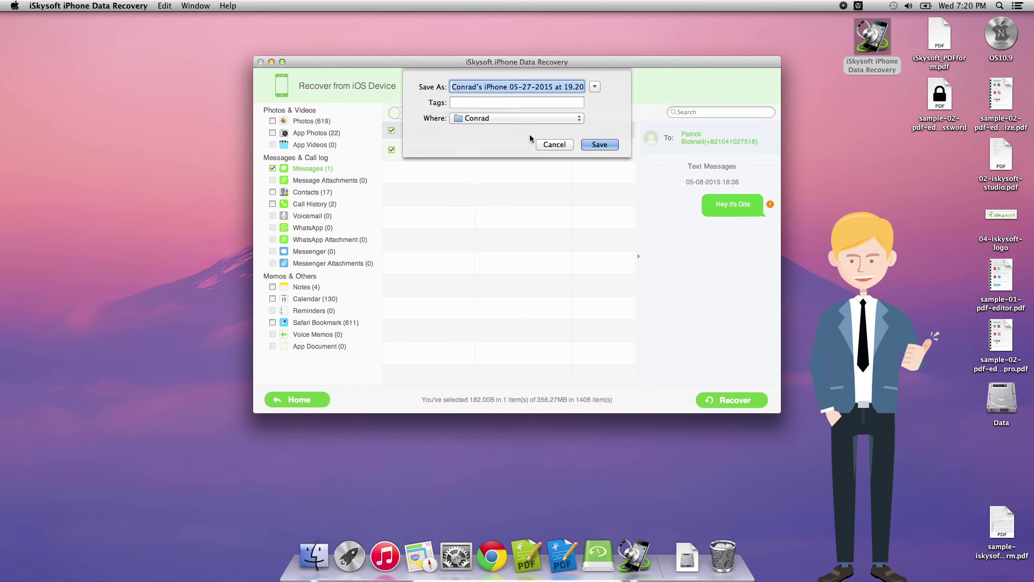
Create a new 'Messages' folder on the Desktop as the save destination
click(595, 87)
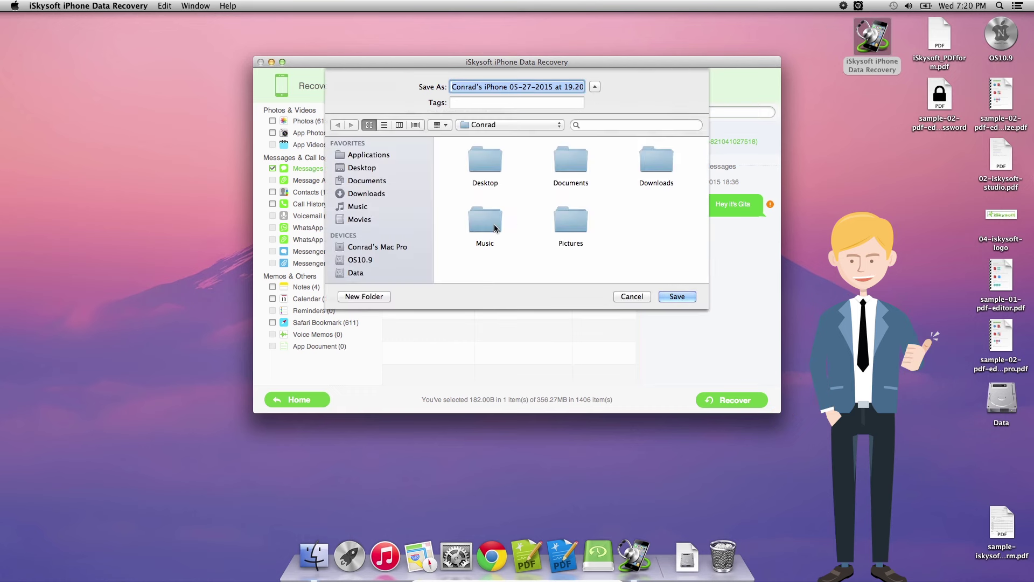
click(367, 168)
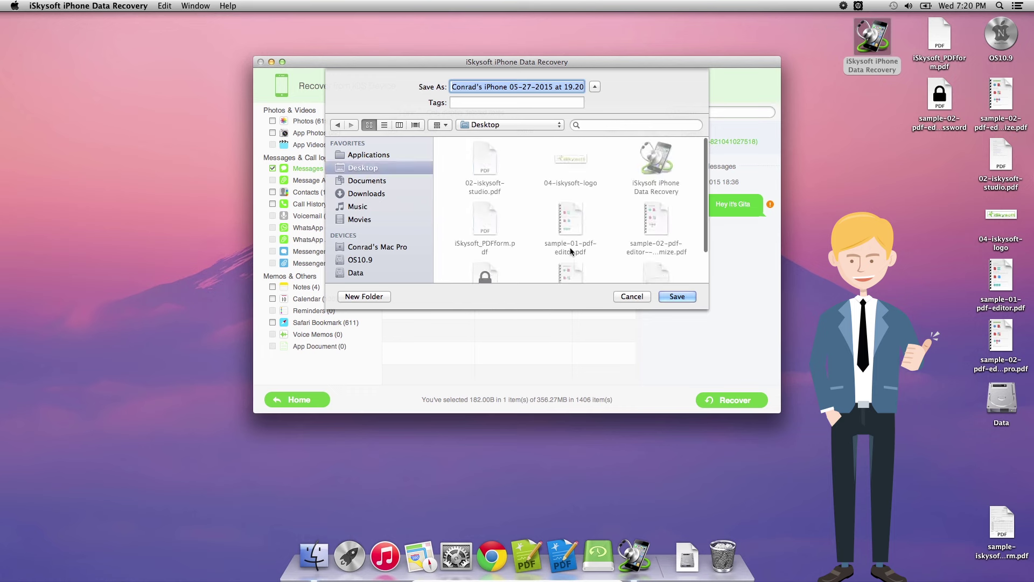
click(363, 298)
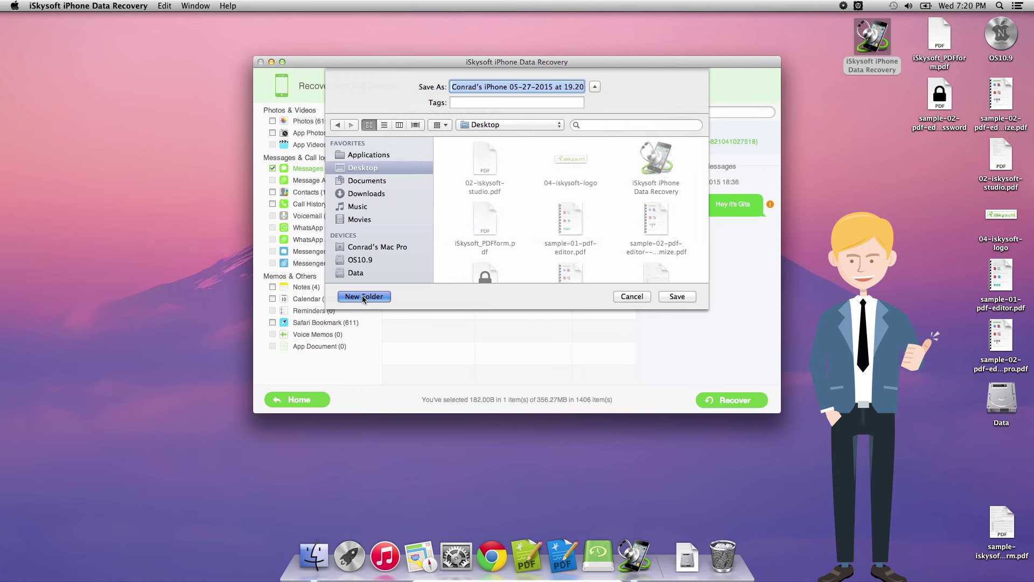
text(M)
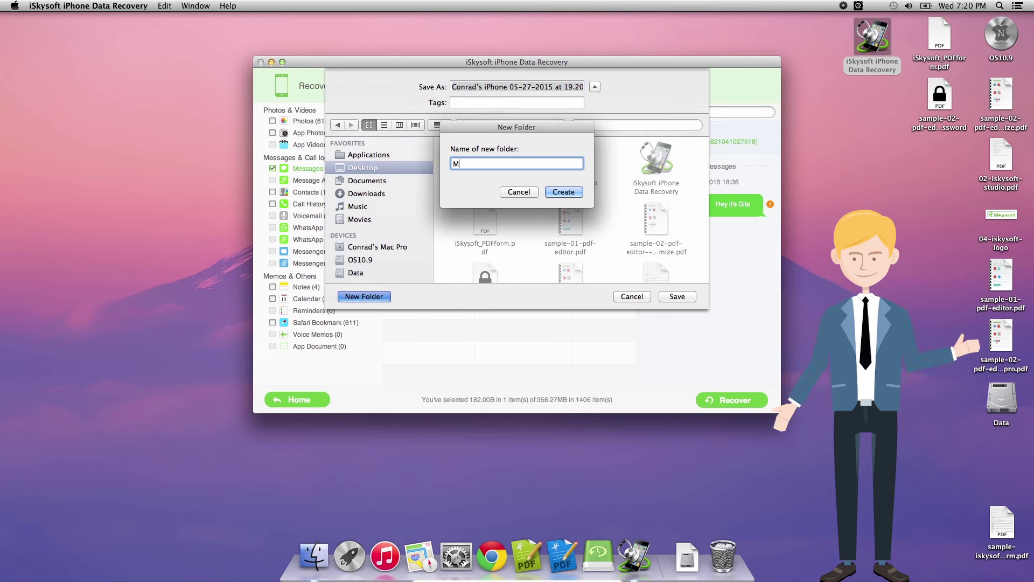
text(essages)
key(Return)
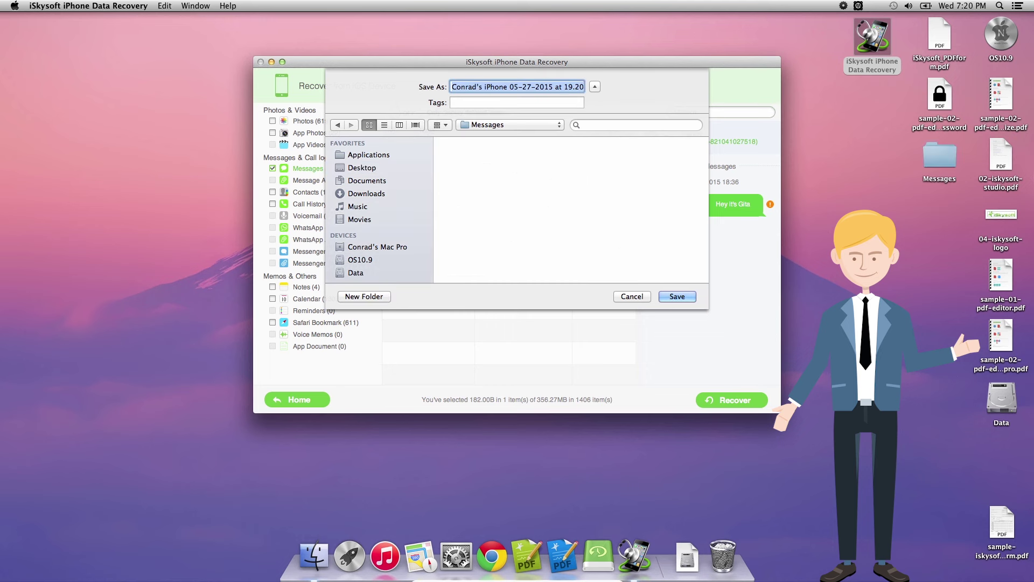
Save the messages, then open Messages.html from the Messages > HTML folder
click(677, 298)
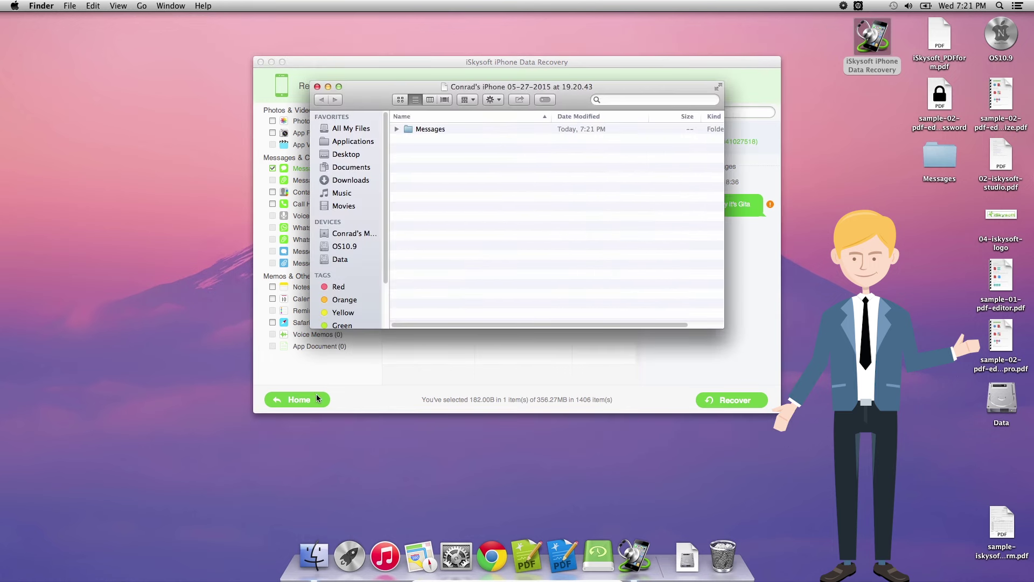
click(397, 131)
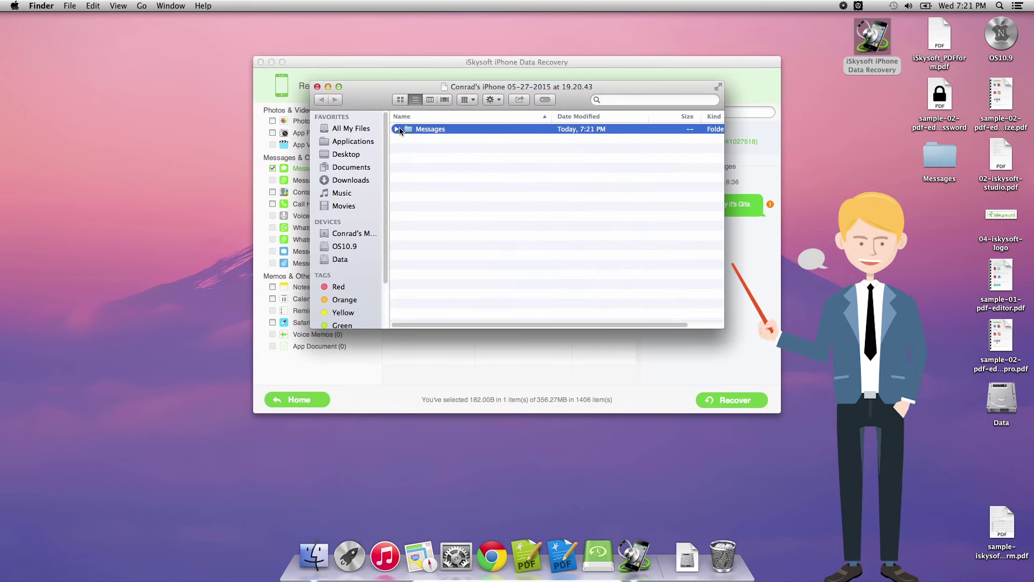
click(397, 130)
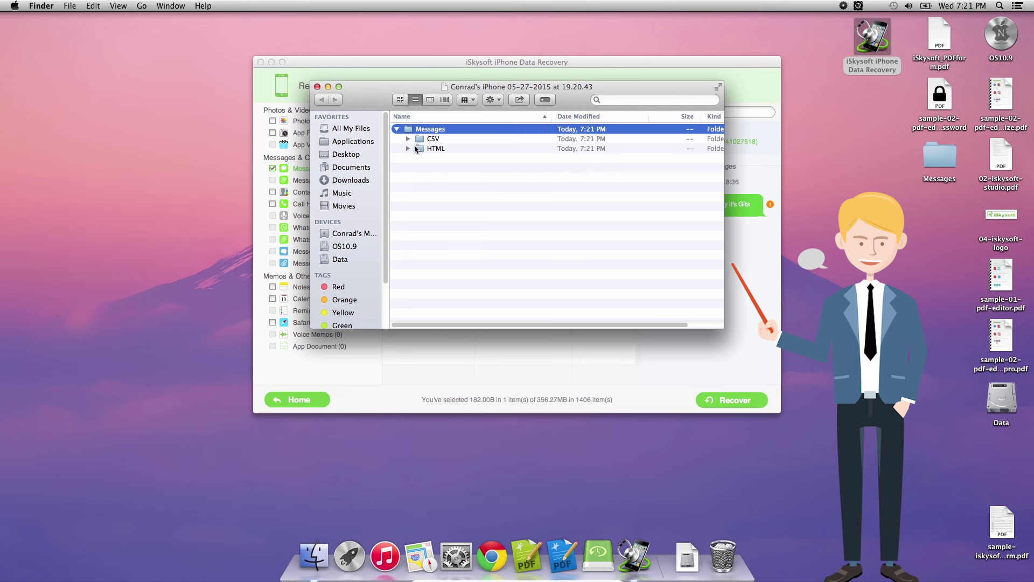
click(408, 148)
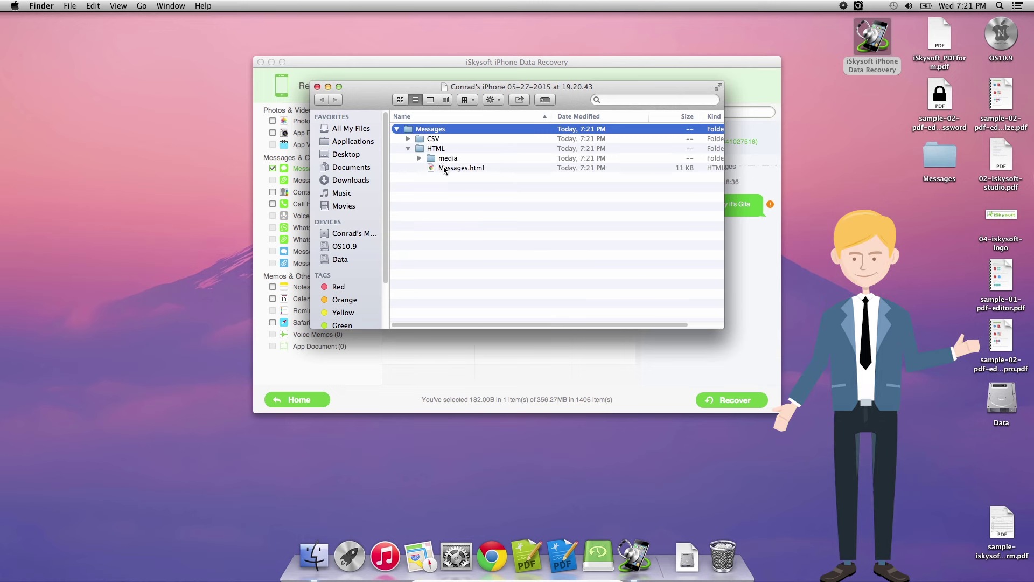
double_click(445, 168)
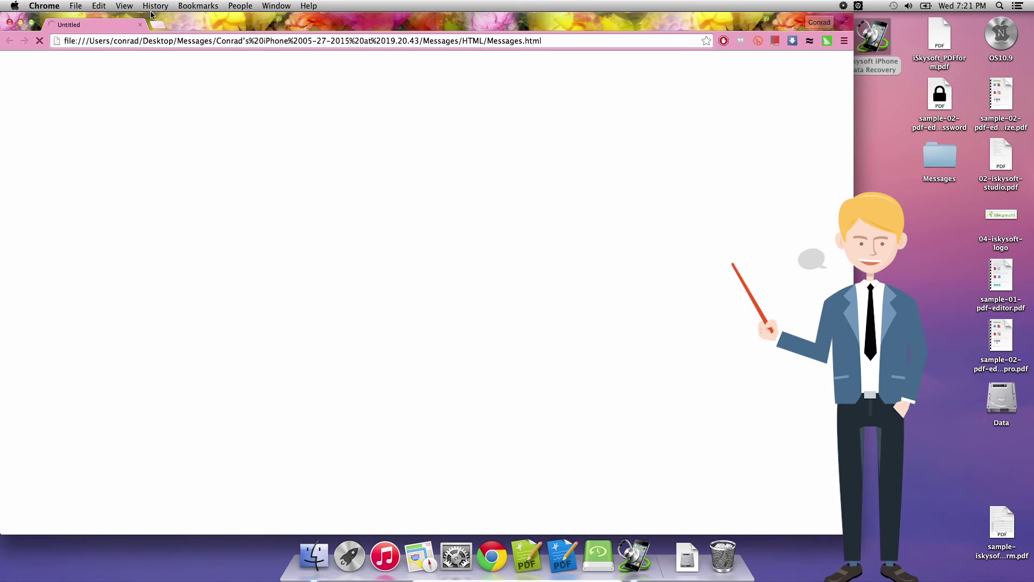
Move and shrink the Chrome window showing Messages.html, then close it
drag(152, 16, 228, 26)
drag(929, 543, 833, 494)
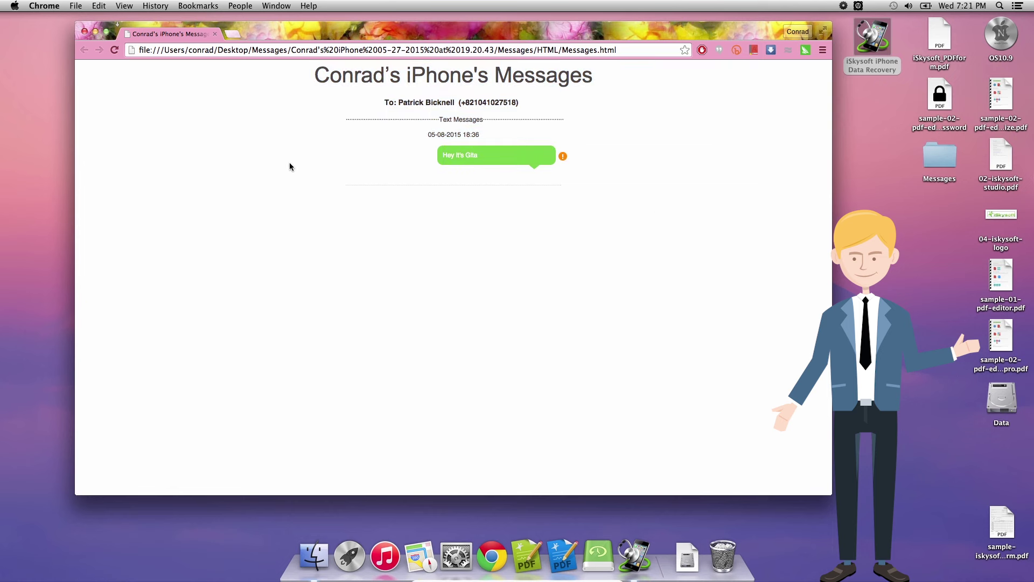
click(84, 32)
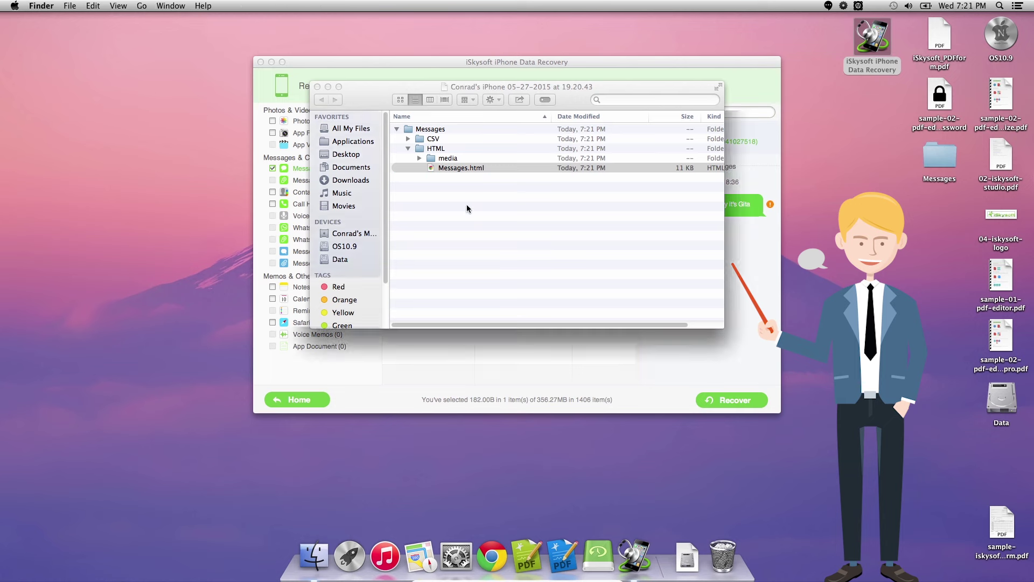
Leave the scan results, scan the first iTunes backup, then exit back to the backup list
click(351, 64)
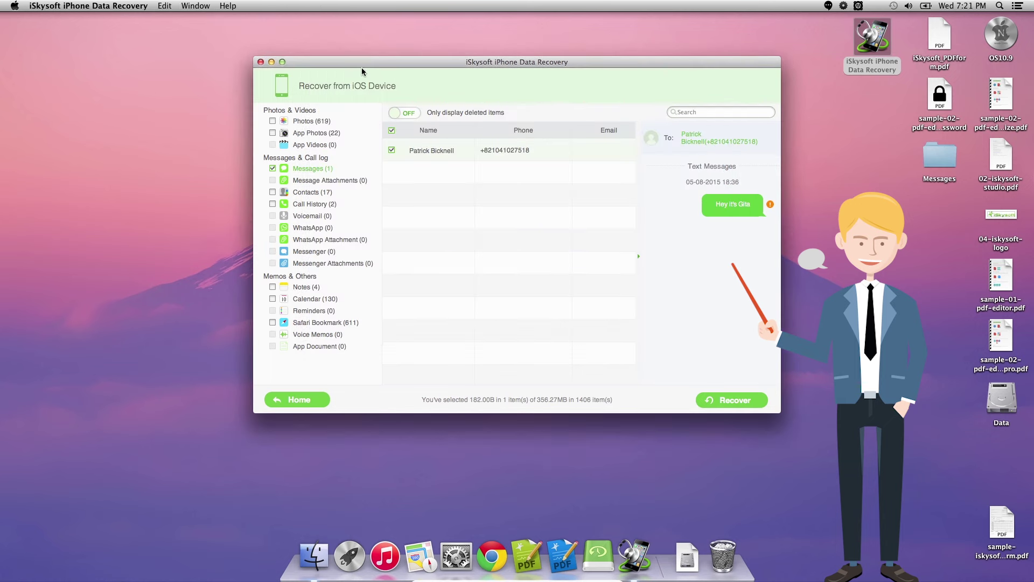
click(308, 400)
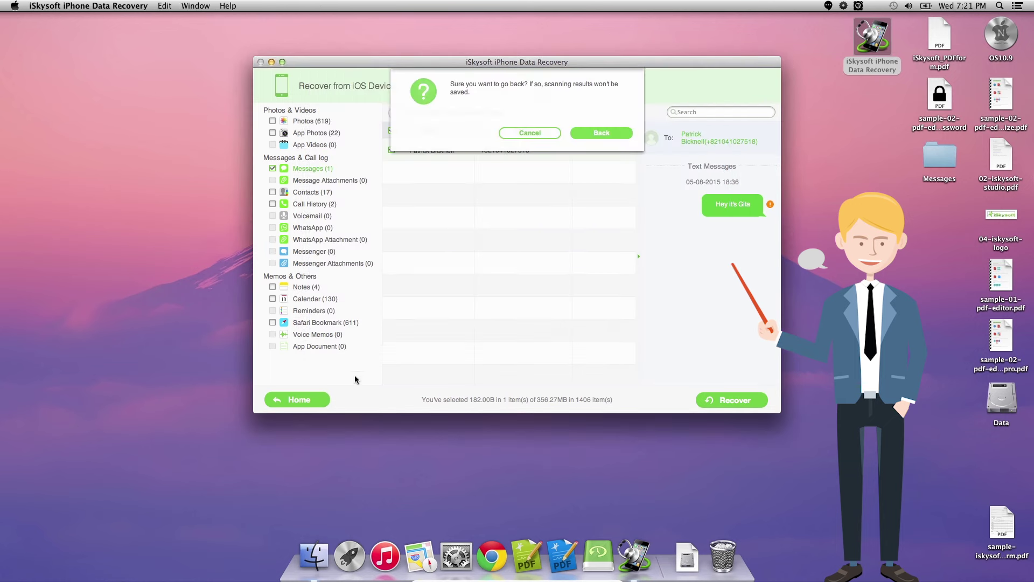
click(603, 133)
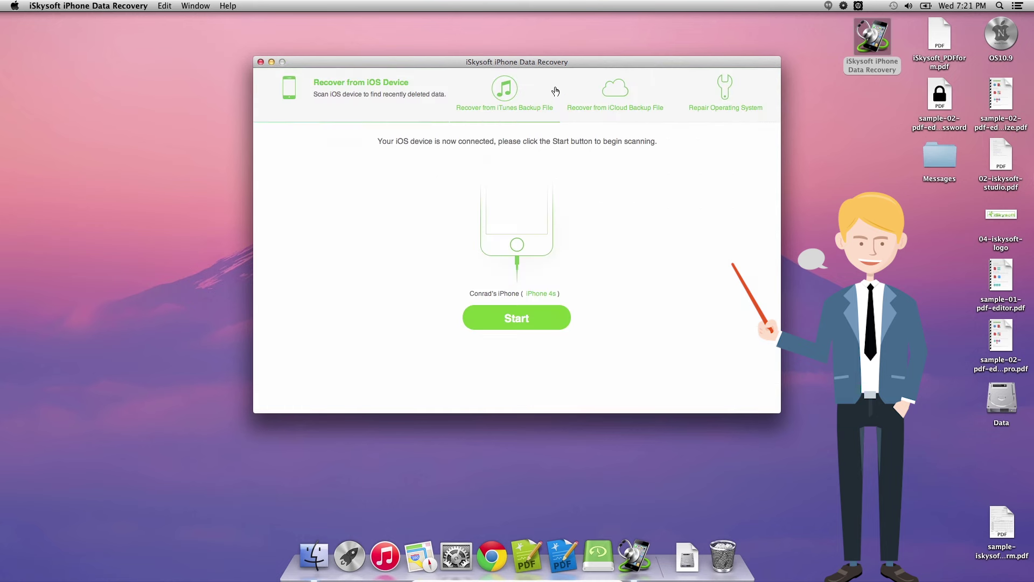
click(499, 86)
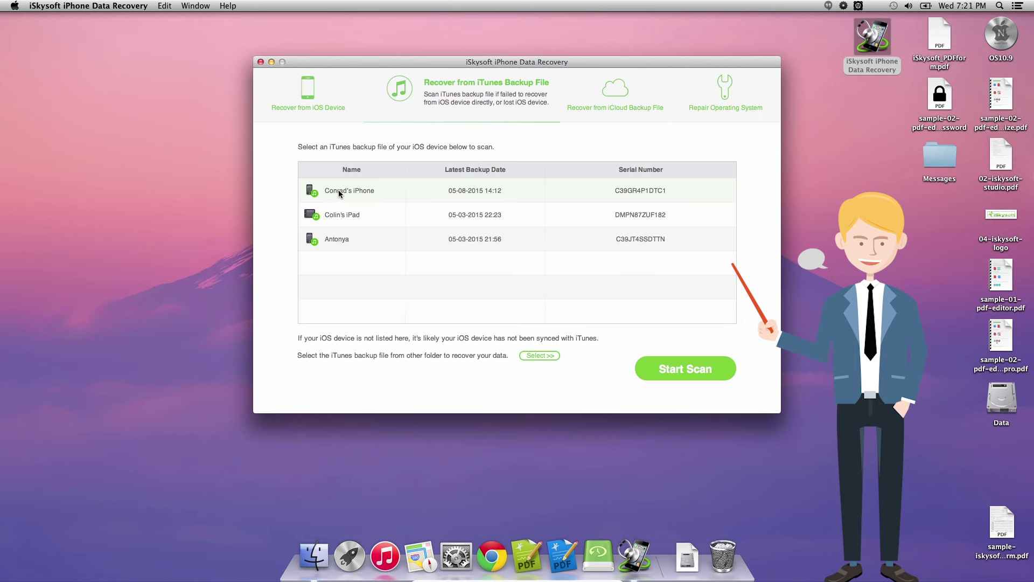
click(692, 369)
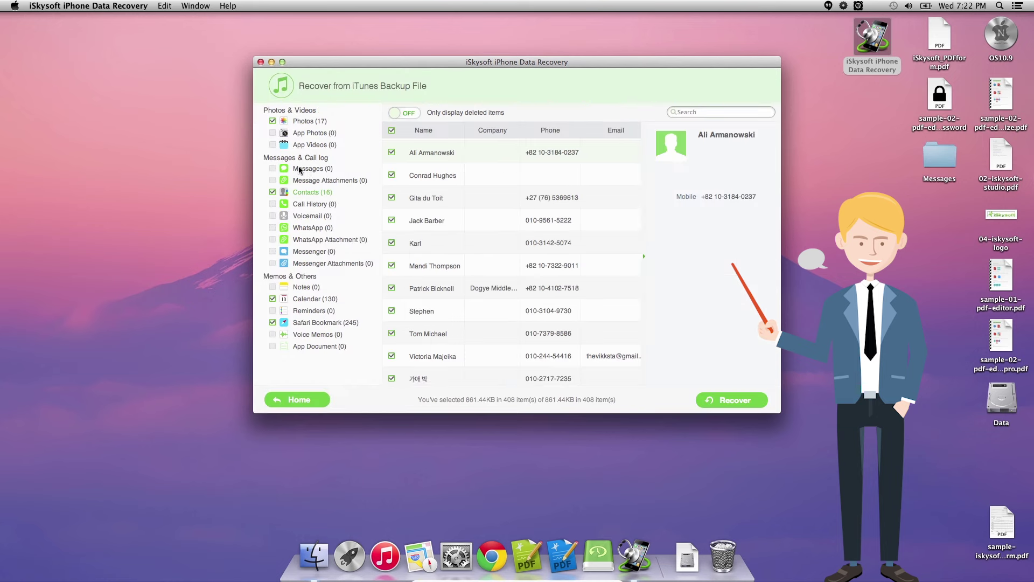
click(311, 409)
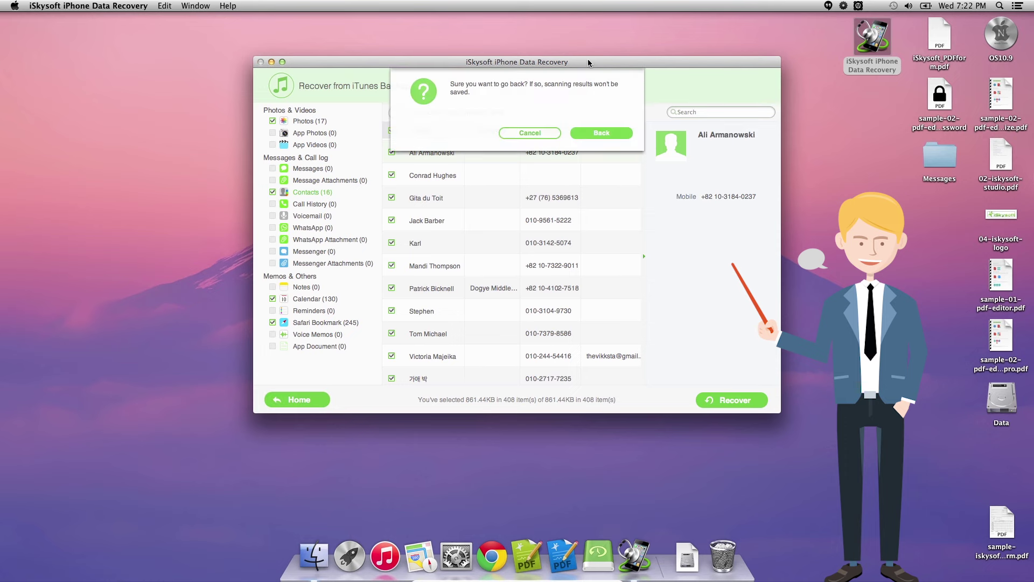
click(603, 137)
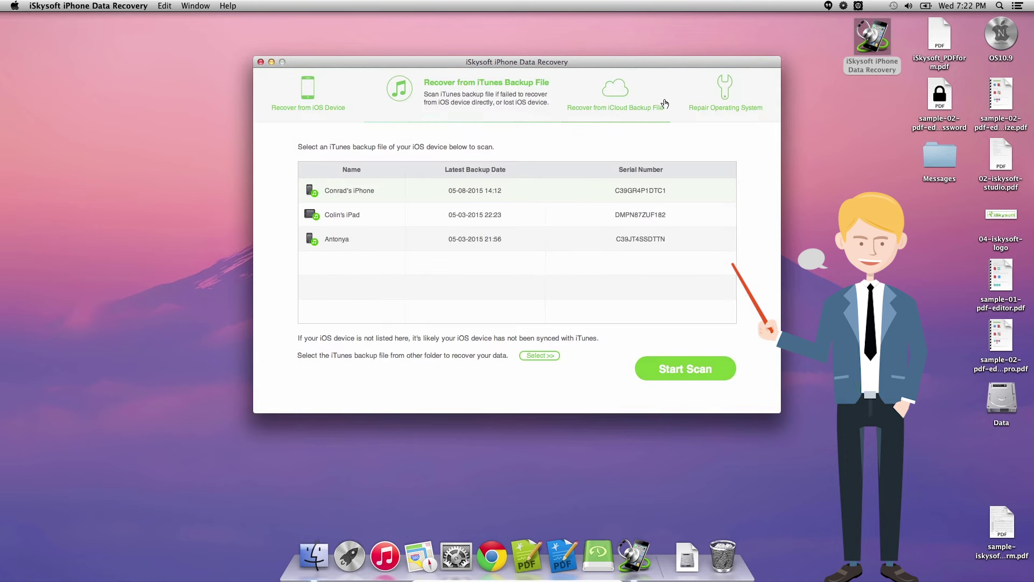
Download the latest iCloud backup with only Messages kept, excluding photos, contacts, WhatsApp, calendar and notes
click(628, 101)
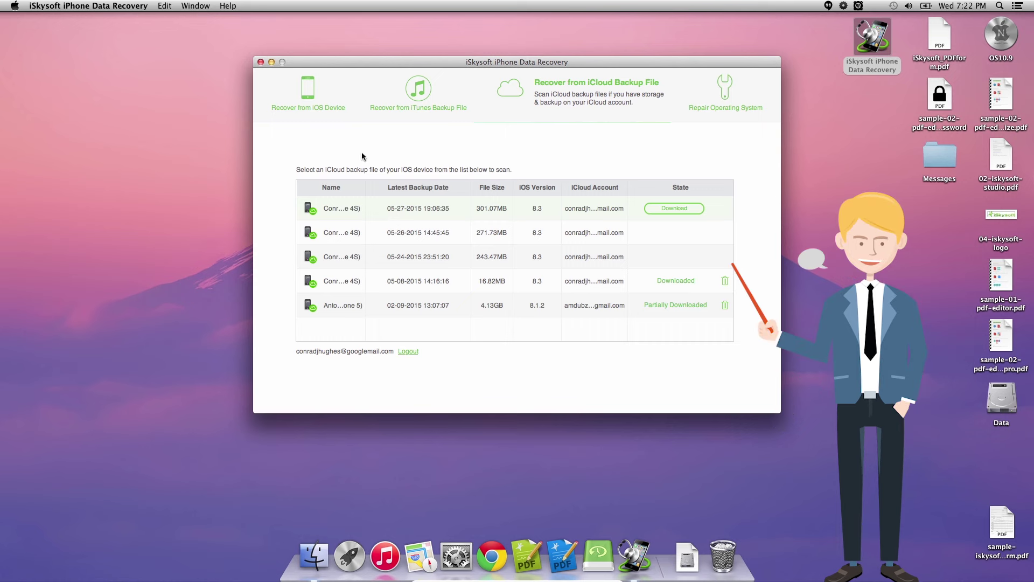
click(671, 208)
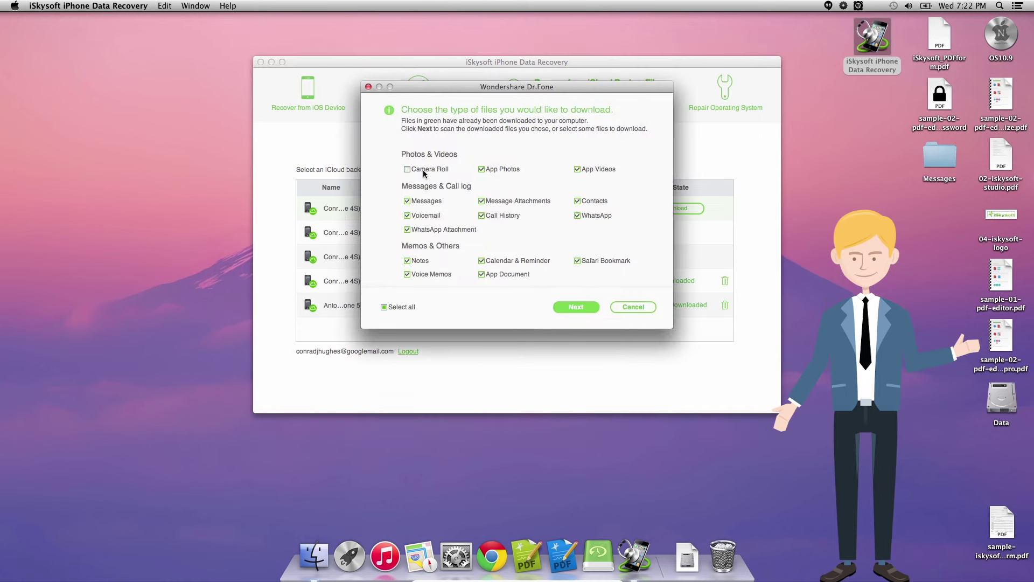
click(482, 169)
click(578, 170)
click(590, 201)
click(481, 201)
click(425, 216)
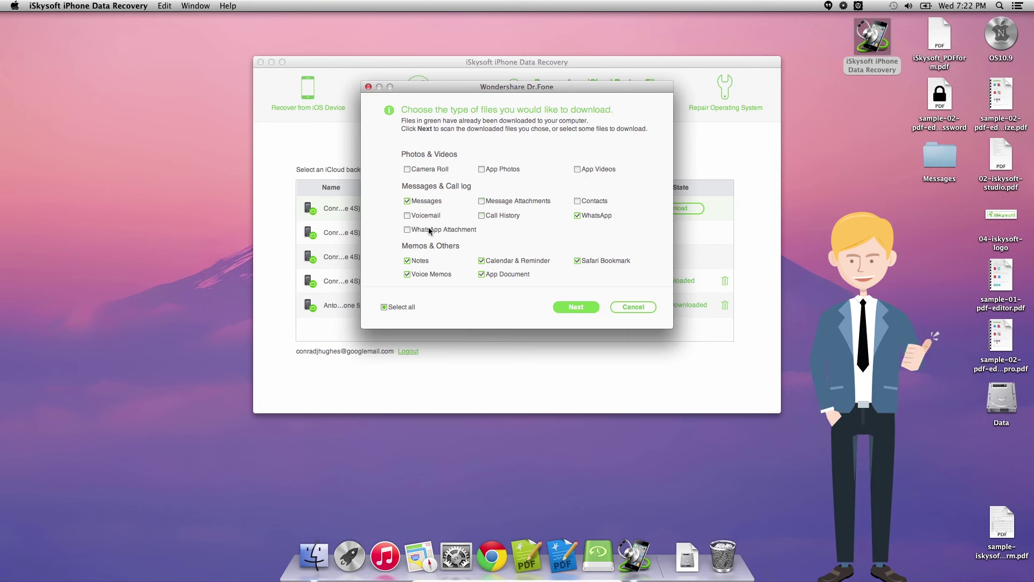
click(596, 217)
click(516, 263)
click(431, 274)
click(568, 309)
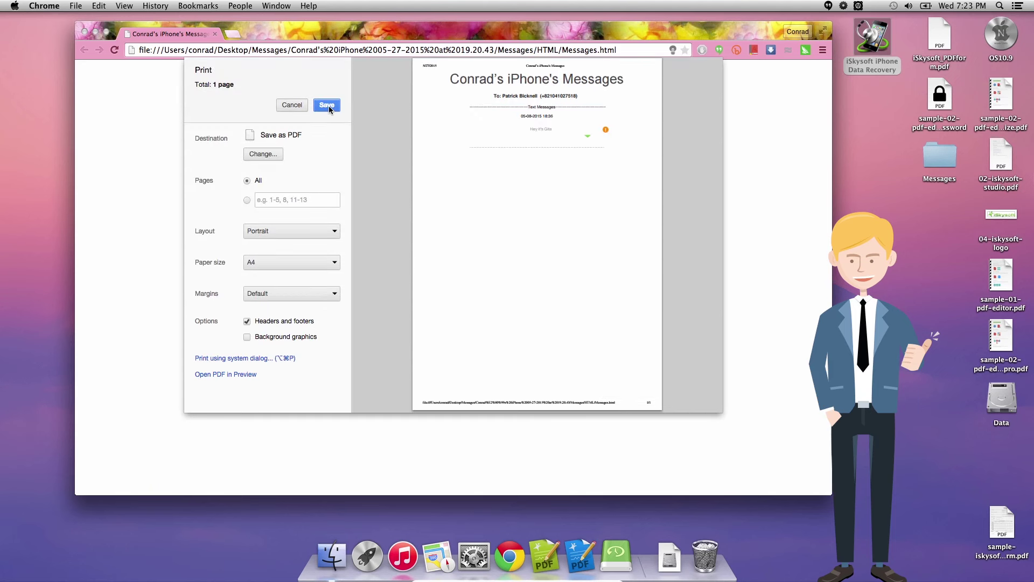
Cancel Chrome's print preview of the Messages page
click(297, 106)
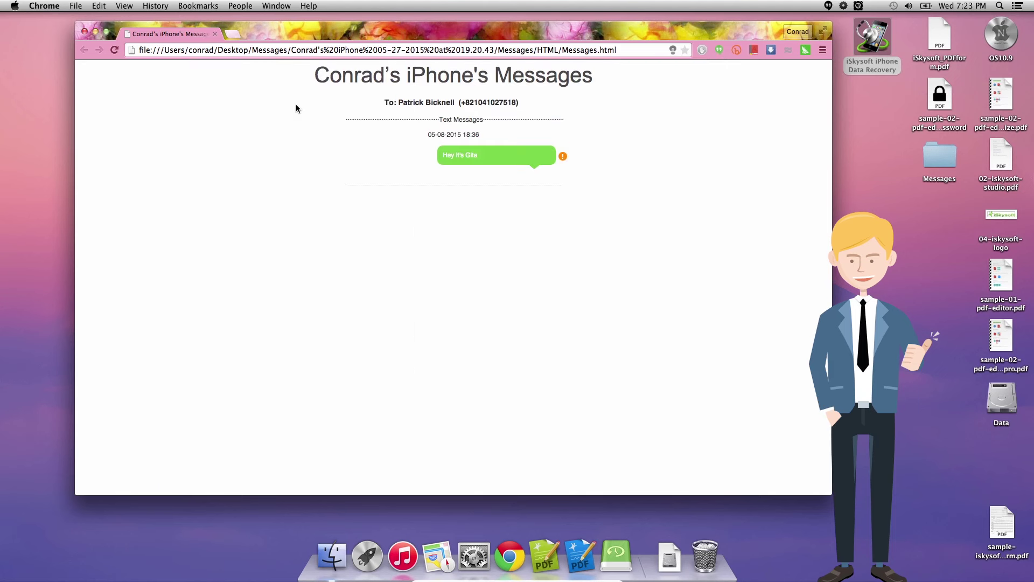
Close Chrome and open Messages.csv from the CSV folder in TextEdit
click(85, 31)
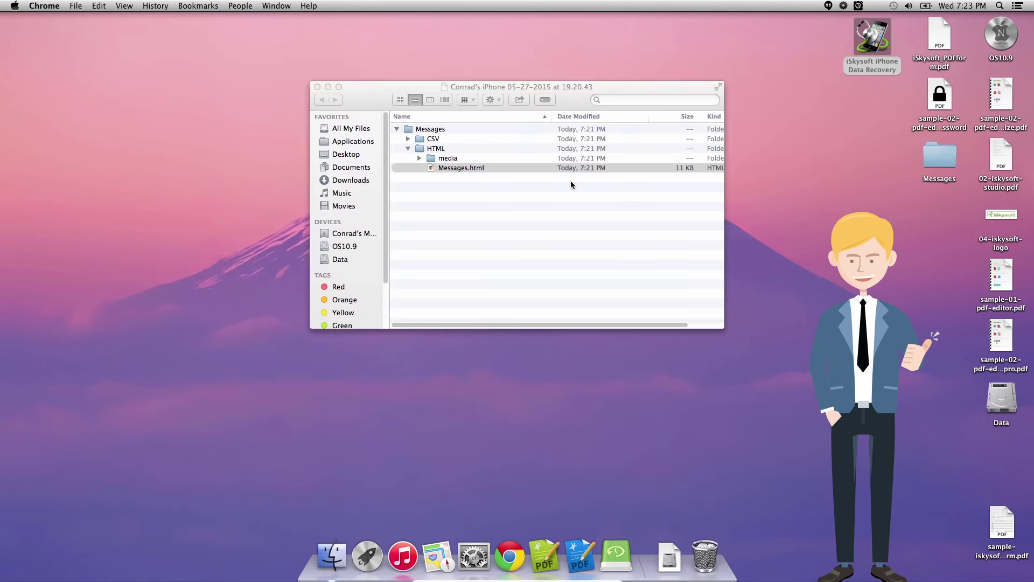
click(409, 149)
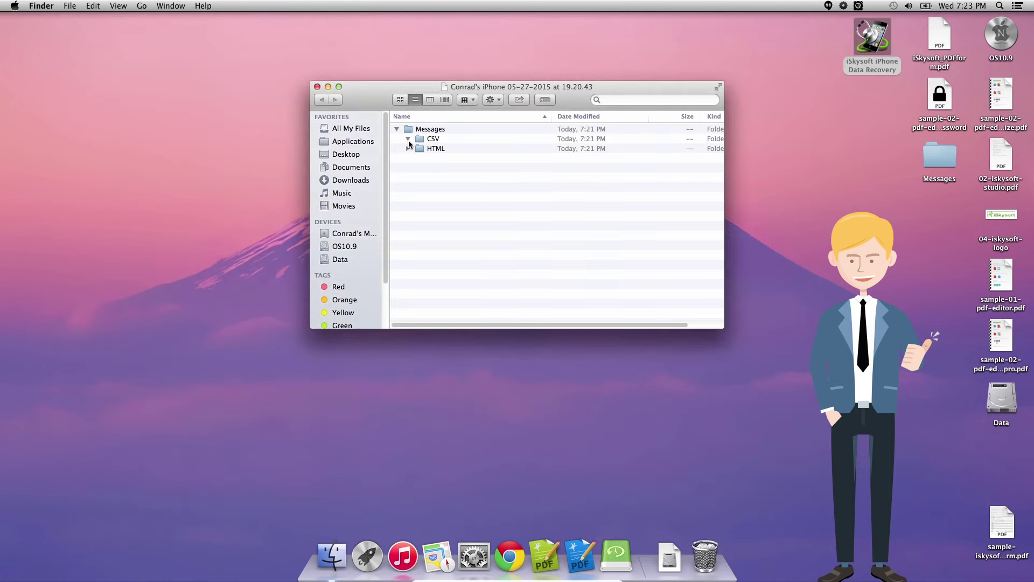
double_click(456, 149)
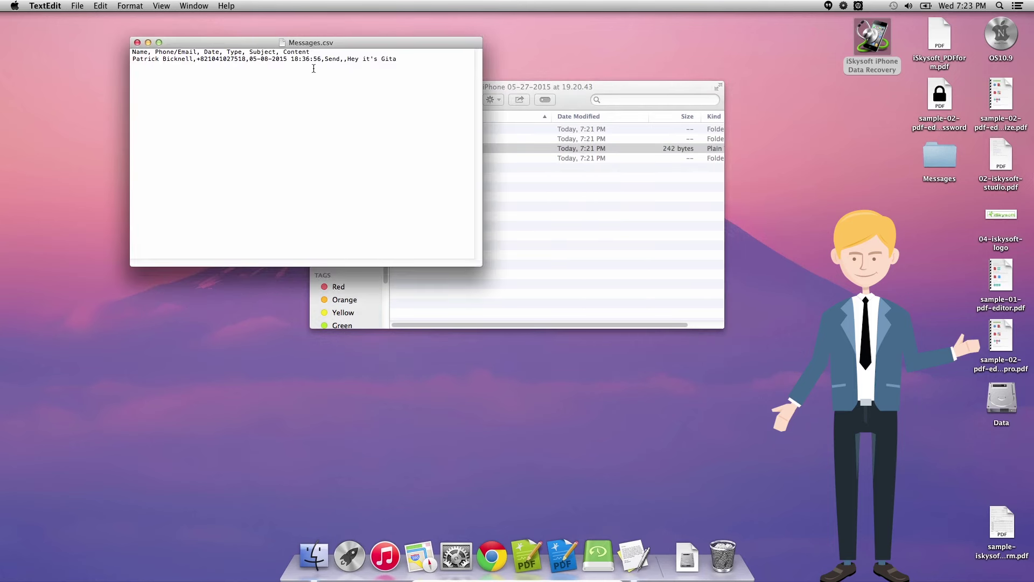
drag(249, 42, 472, 131)
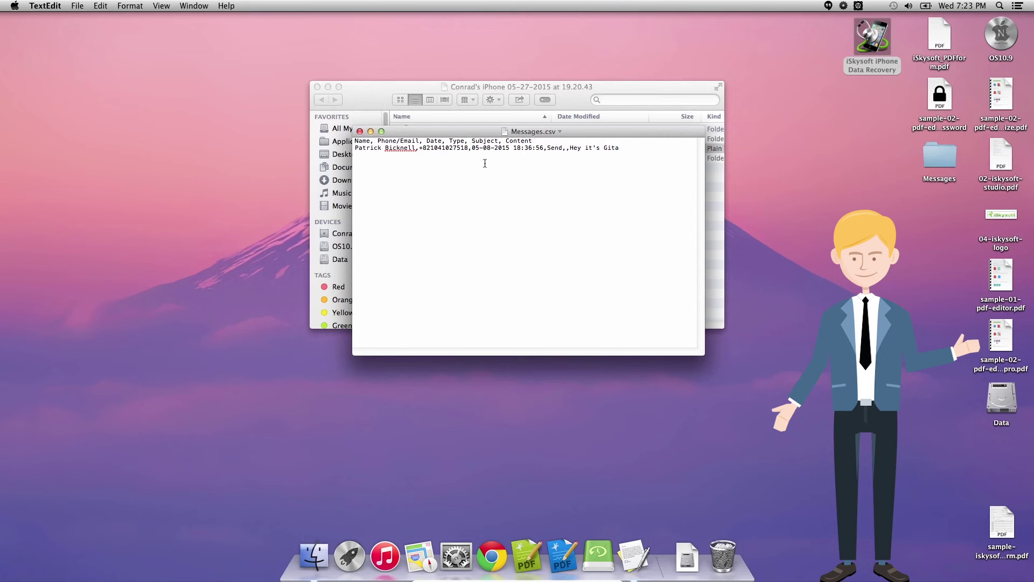
Bring up printing for Messages.csv, cancel it, then close TextEdit and Finder
click(75, 6)
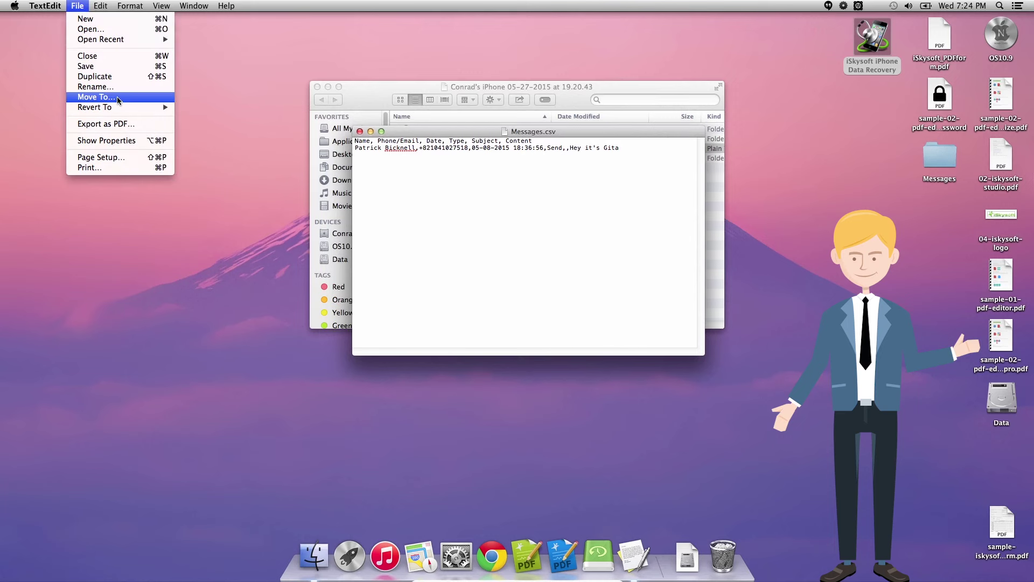
click(123, 167)
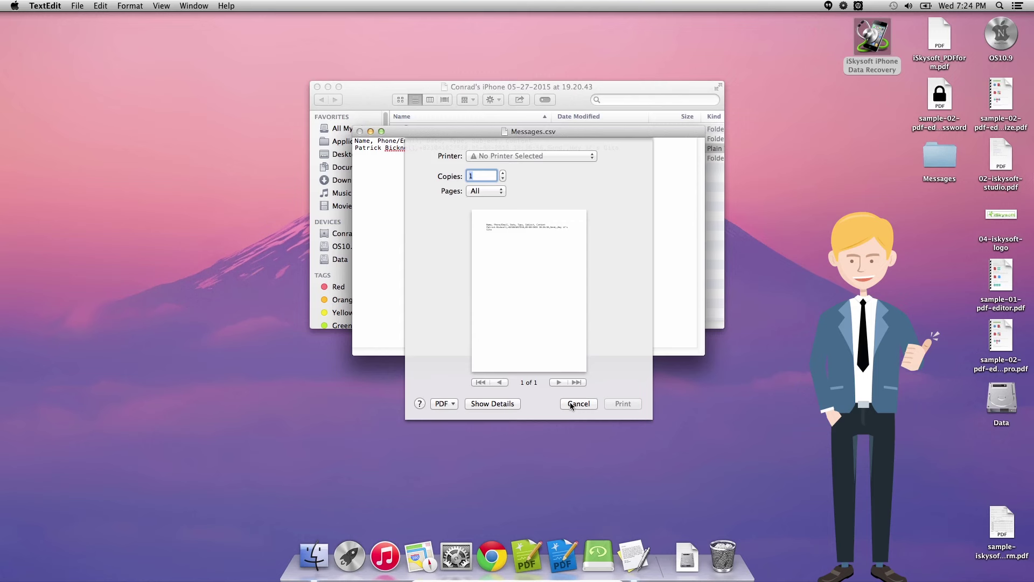
click(572, 404)
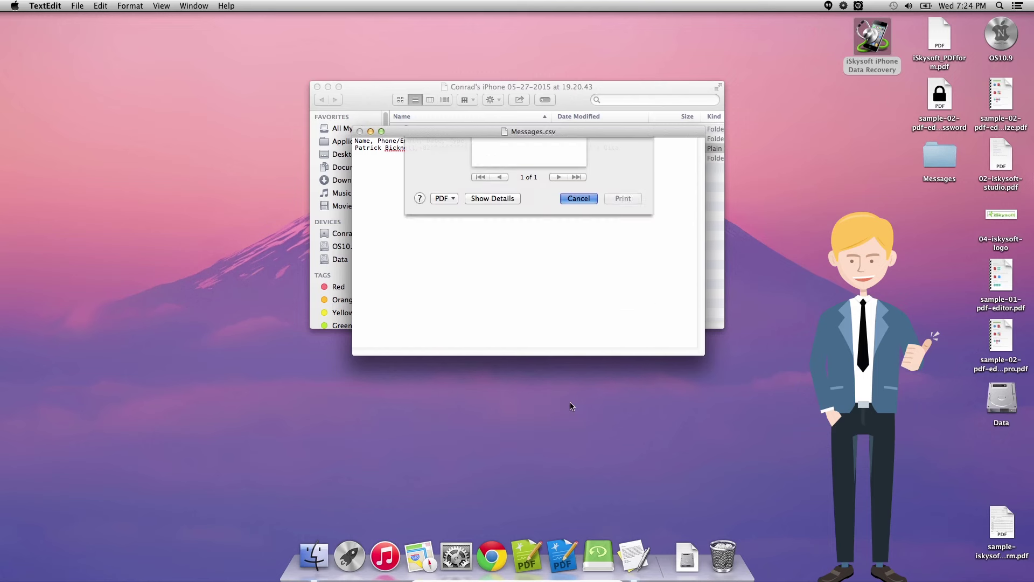
click(360, 132)
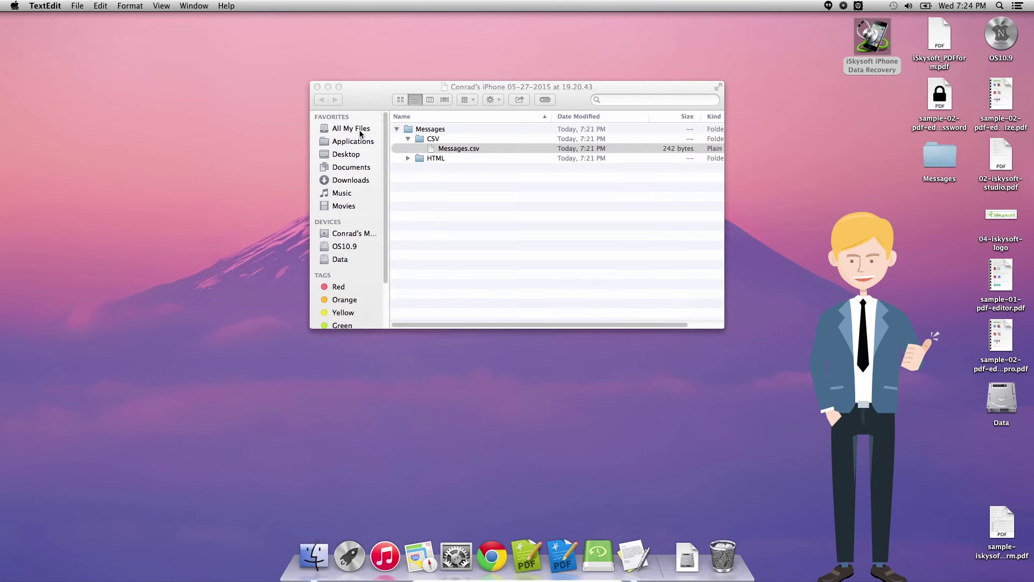
click(317, 87)
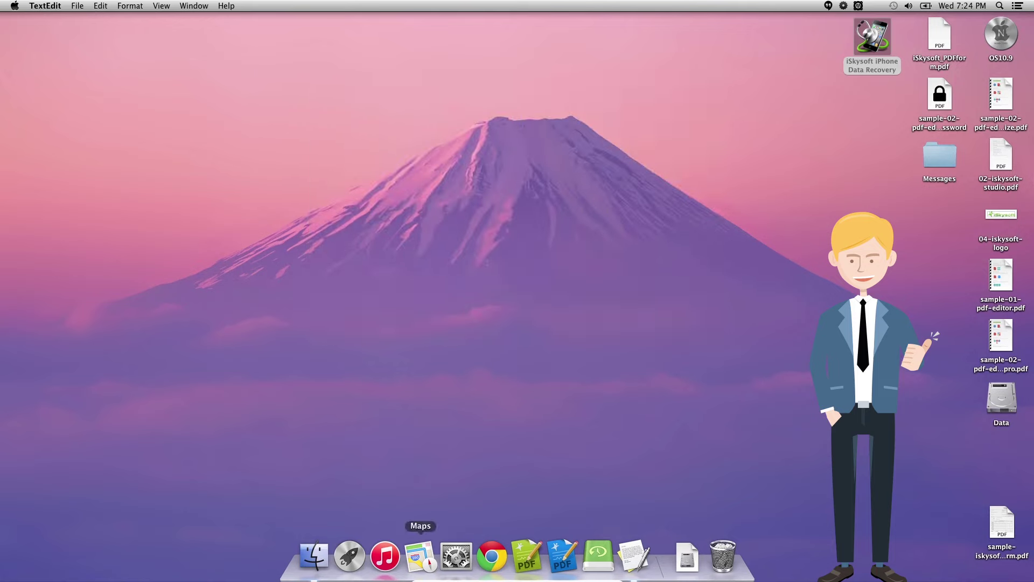